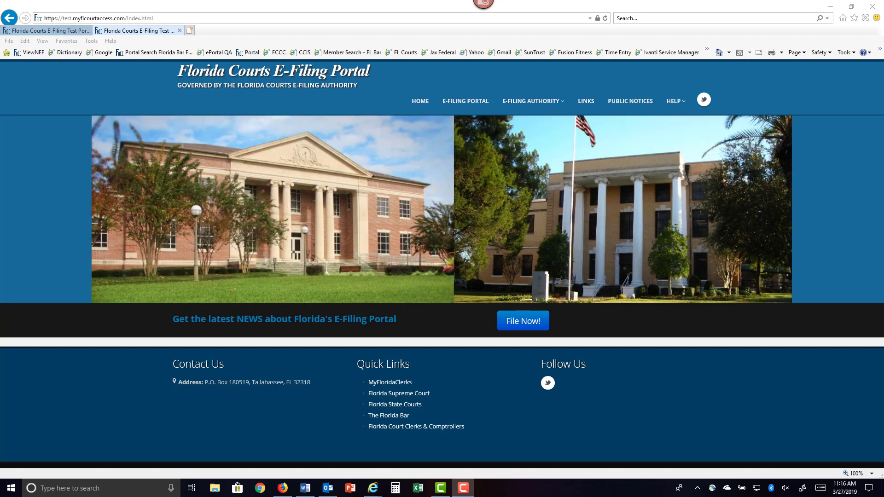
# - Sign in to the e-filing test portal with the saved user name
pyautogui.click(455, 103)
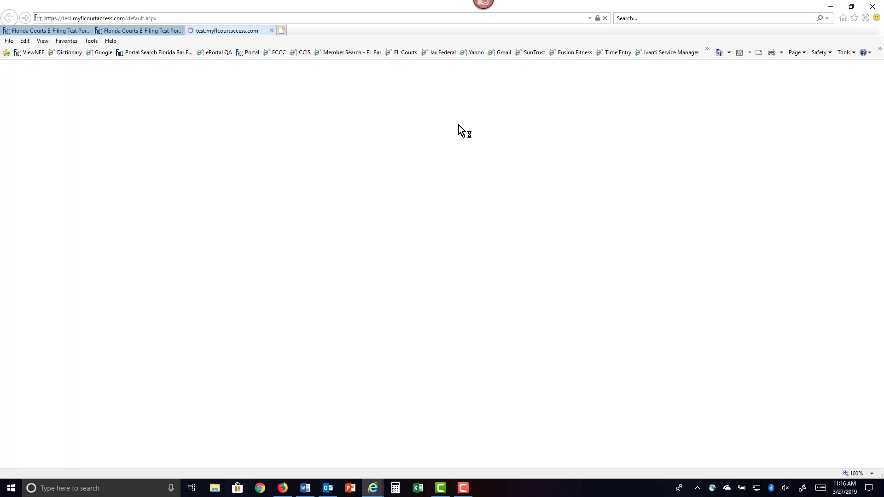
pyautogui.write('a')
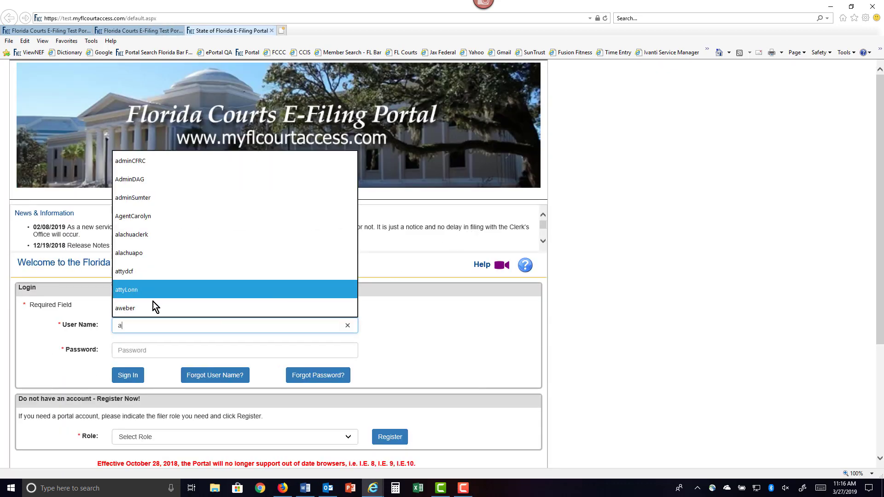
pyautogui.click(153, 307)
pyautogui.click(125, 374)
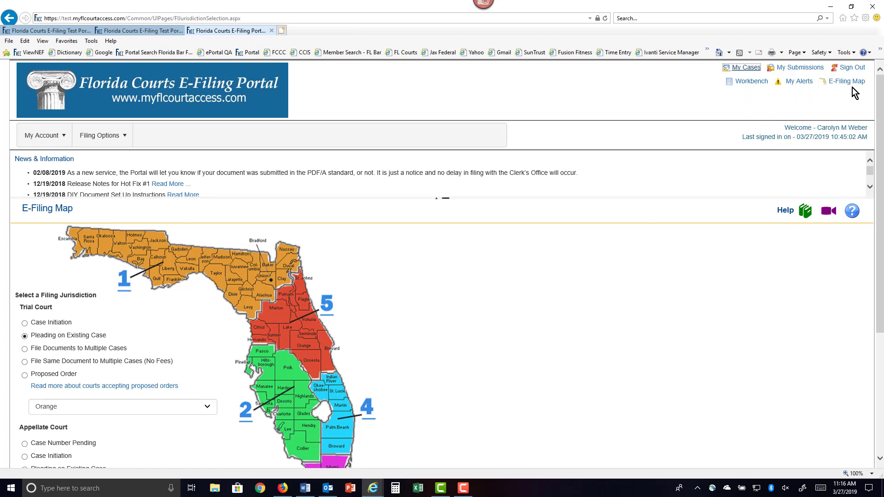
pyautogui.click(754, 83)
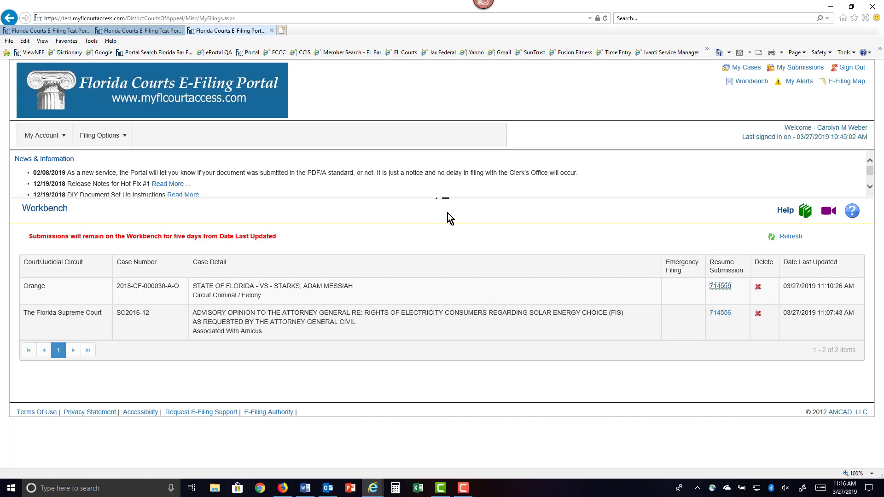
pyautogui.click(437, 200)
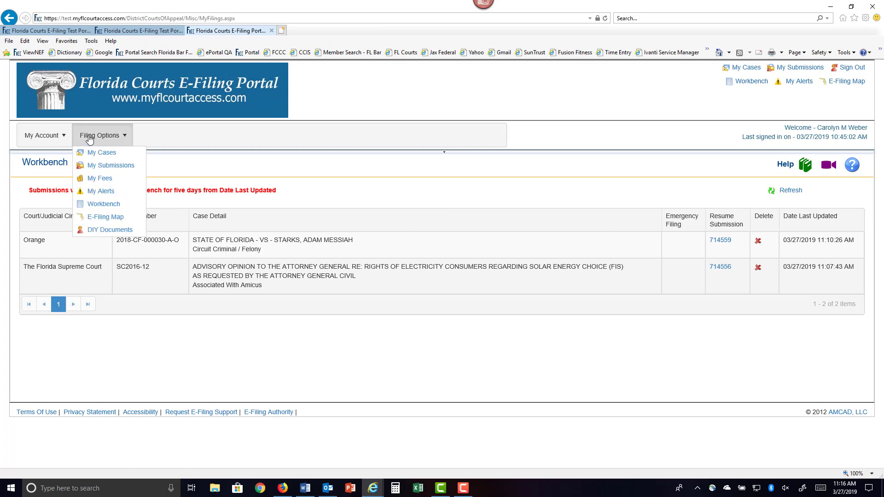
pyautogui.click(104, 137)
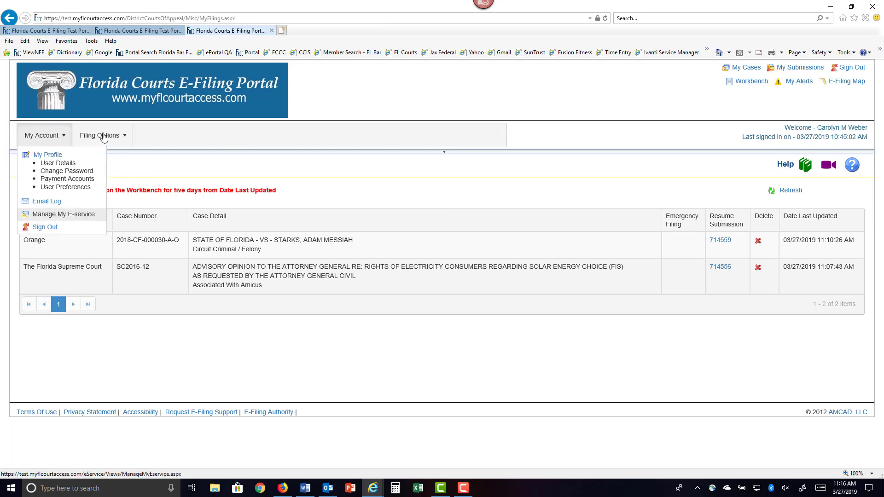
pyautogui.click(124, 137)
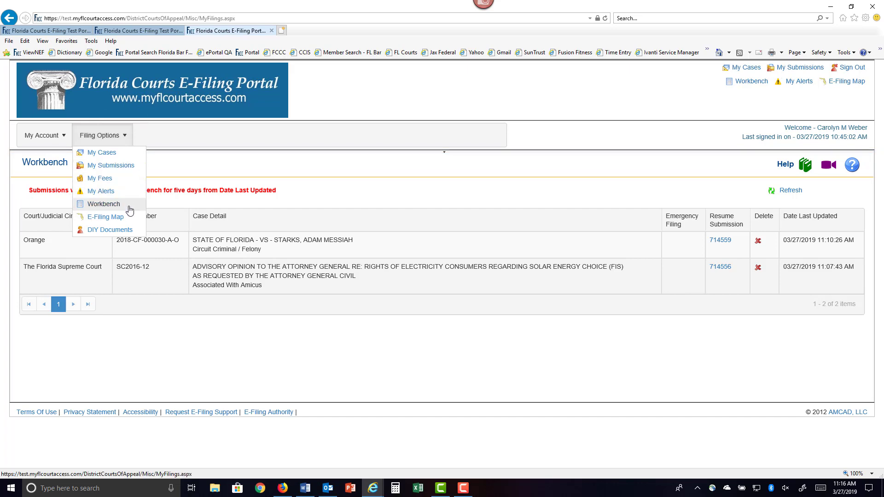
pyautogui.click(129, 205)
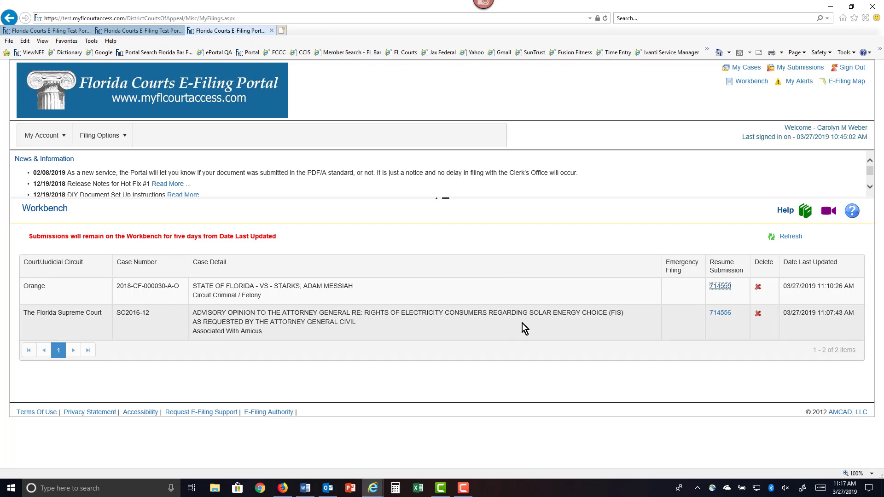
pyautogui.click(721, 289)
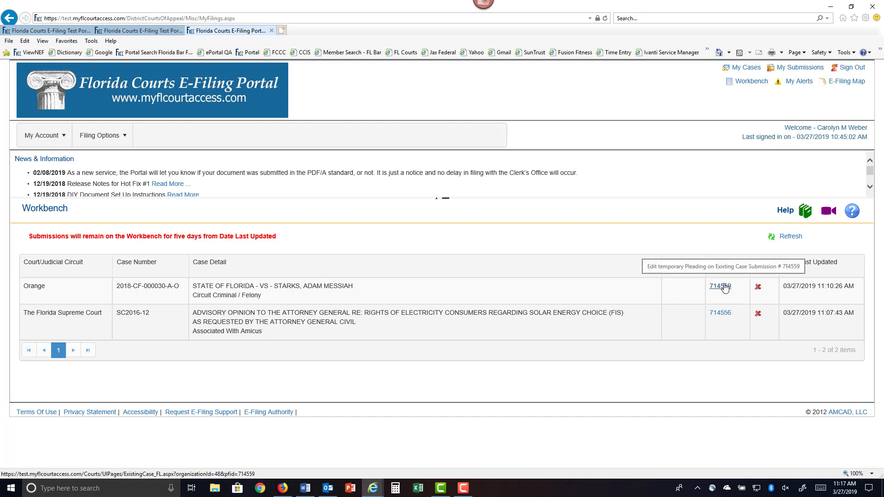
pyautogui.click(723, 286)
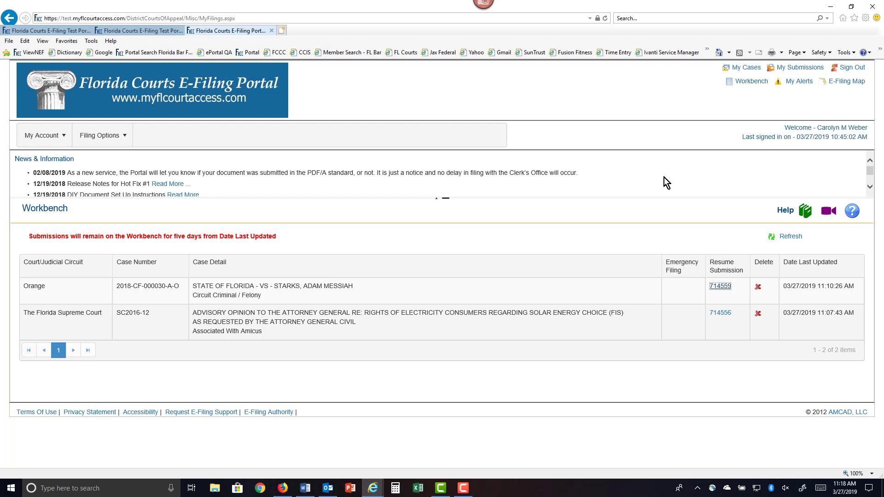
# - Resume submission 714556 and advance from Case Information to the Documents step
pyautogui.click(721, 316)
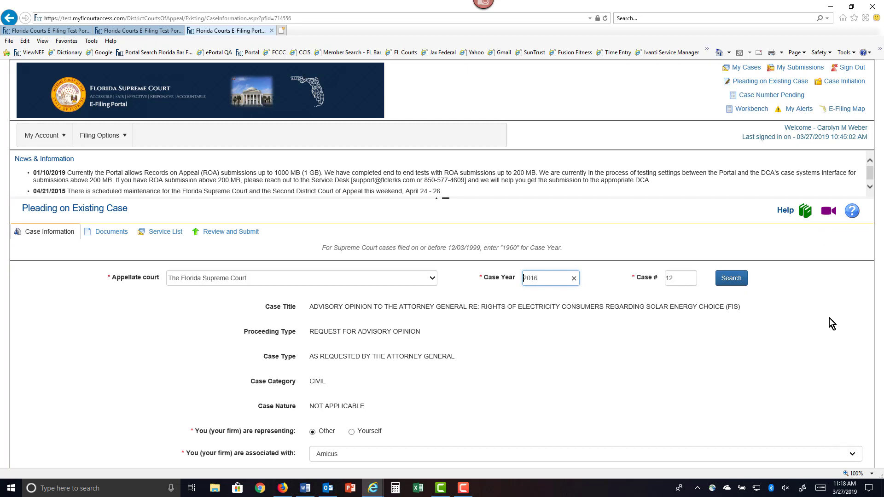
pyautogui.scroll(-2, 823, 316)
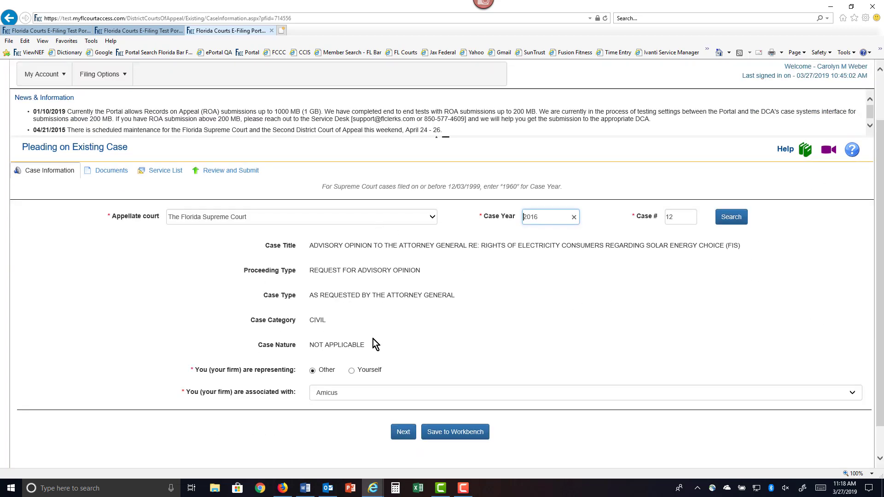
pyautogui.click(111, 171)
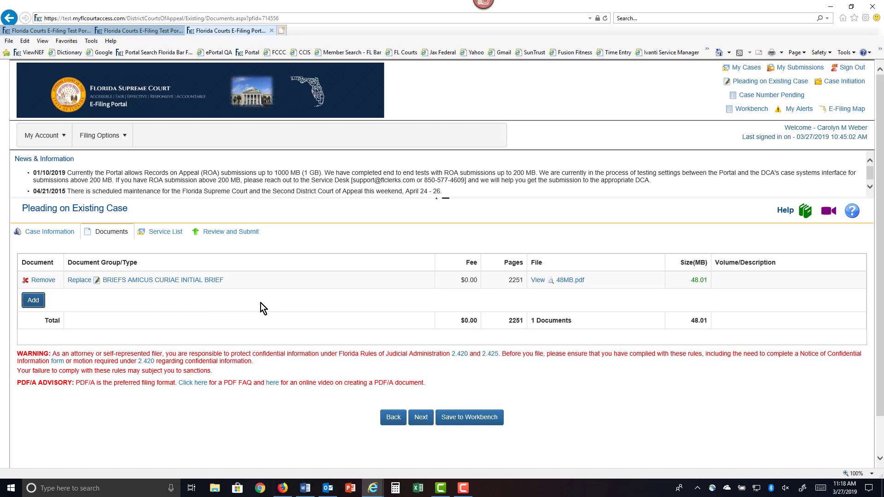
# - Add a PETITION FOR ALL WRITS document uploaded from the 48MB file and save it
pyautogui.click(33, 301)
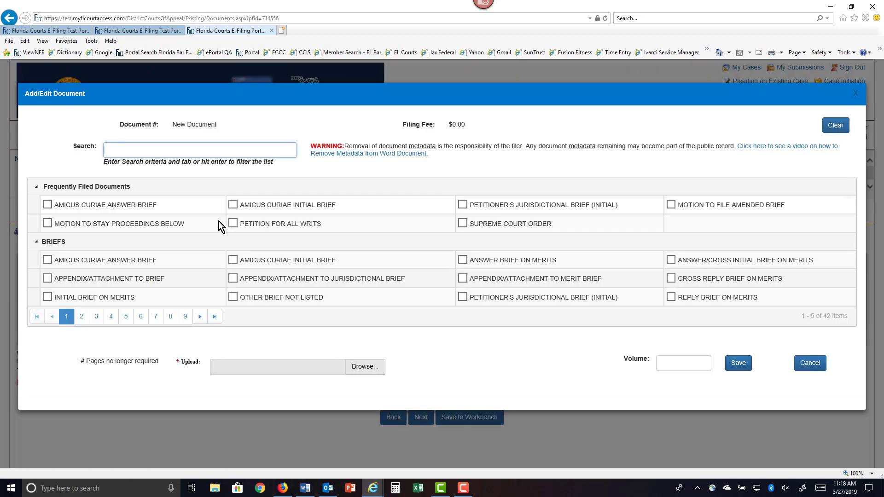
pyautogui.click(233, 224)
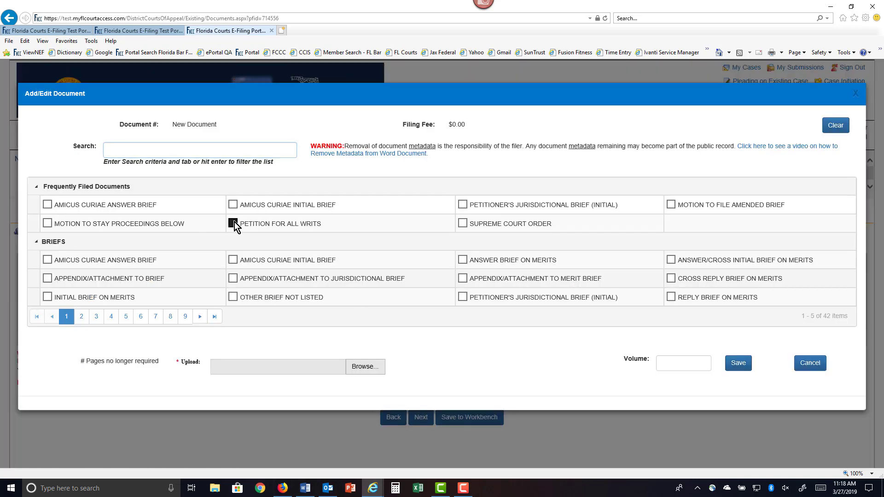
pyautogui.click(374, 369)
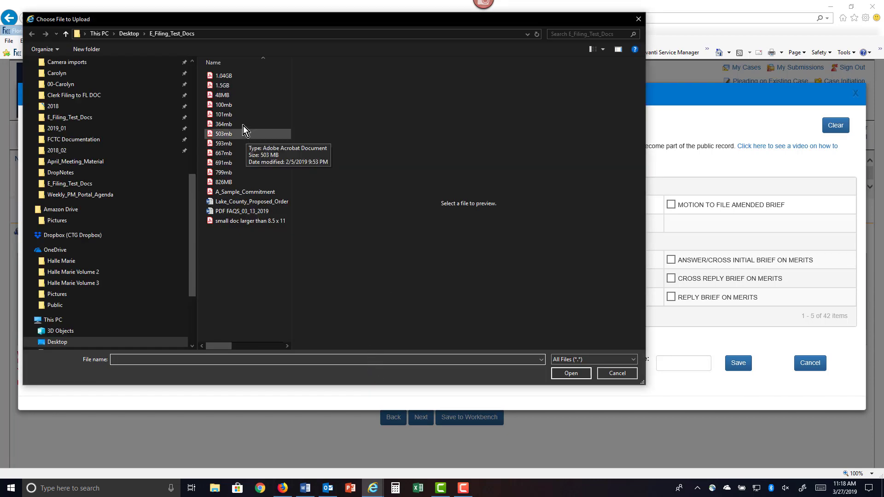
pyautogui.click(227, 98)
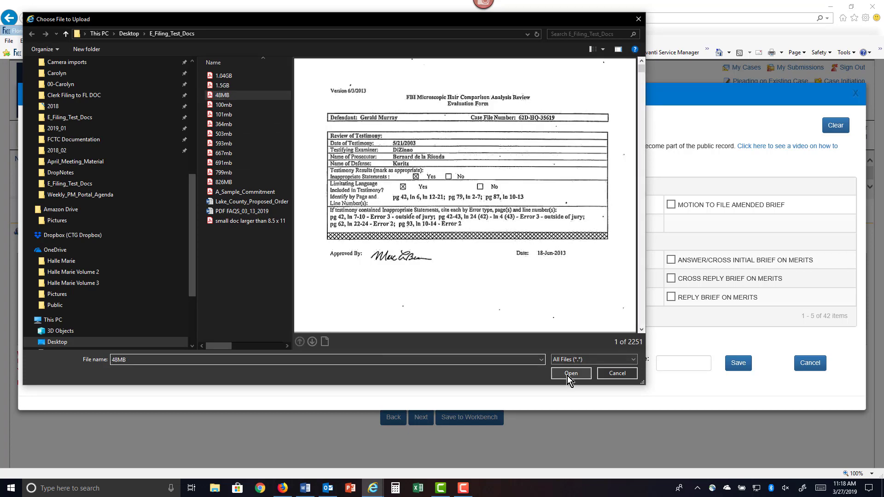
pyautogui.click(567, 376)
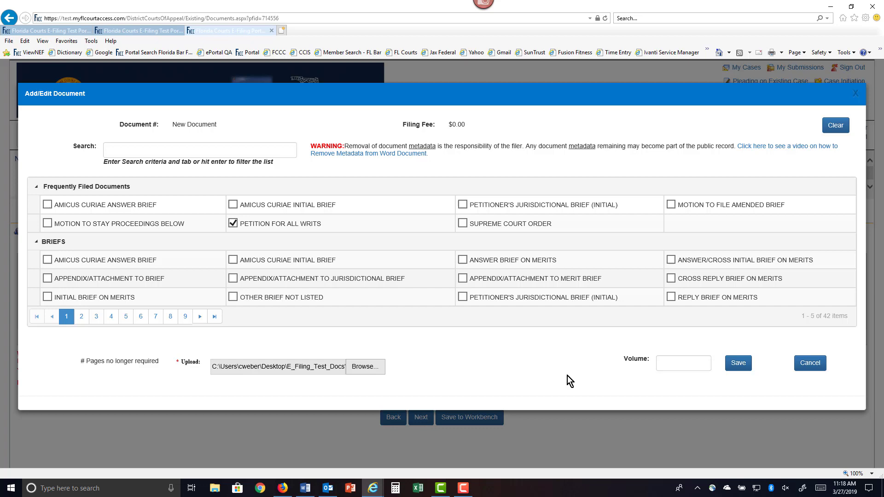
pyautogui.click(738, 364)
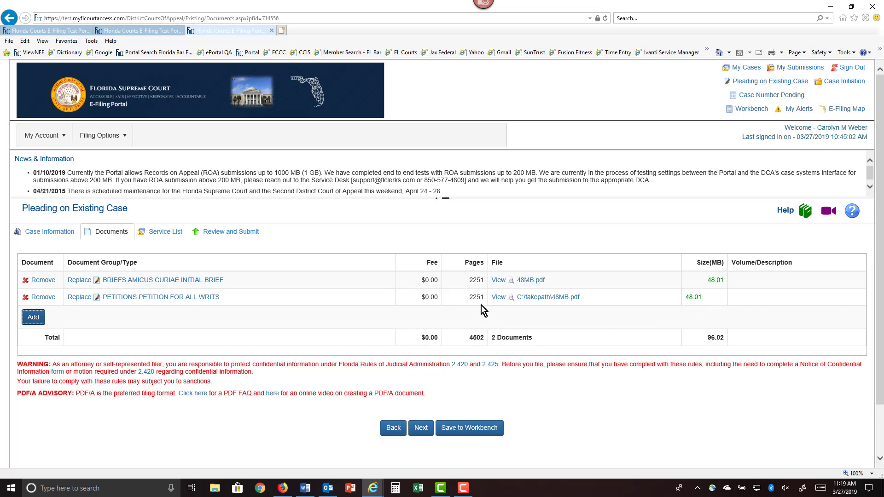
# - On the Service List, tick Serve All? and check added parties, cancelling the Add Other Attorney form
pyautogui.click(418, 430)
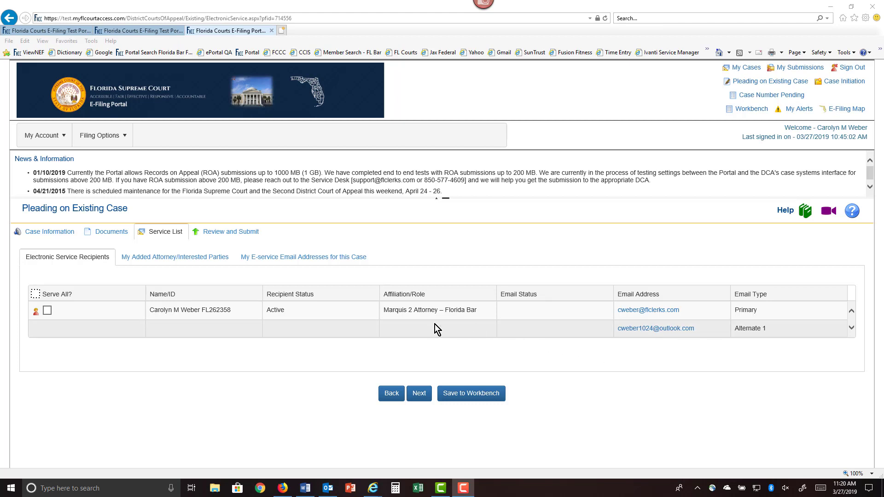
pyautogui.click(35, 296)
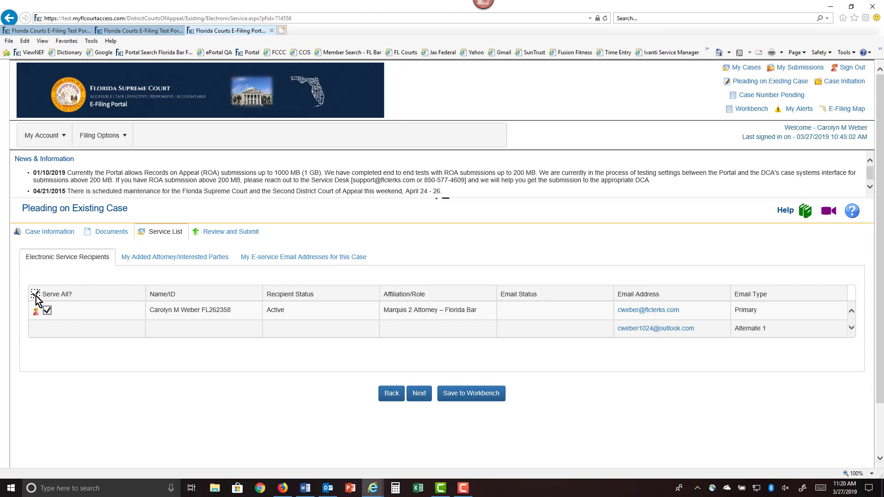
pyautogui.click(172, 258)
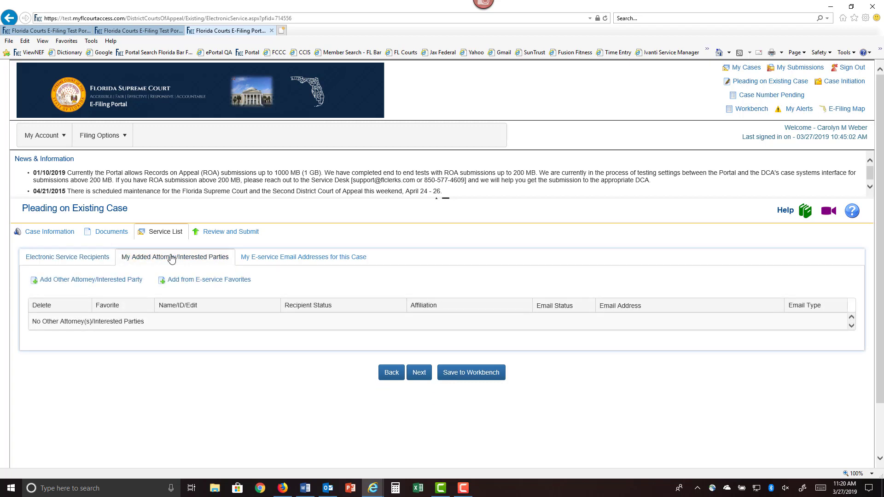
pyautogui.click(98, 280)
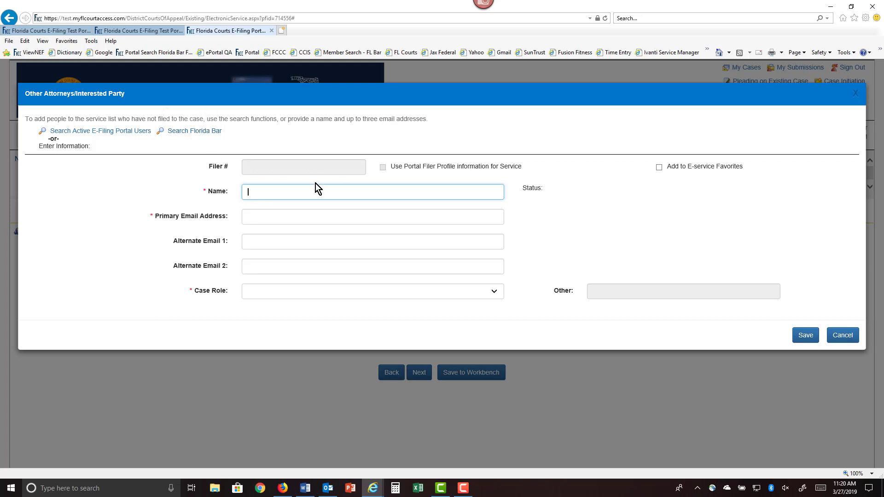
pyautogui.click(843, 335)
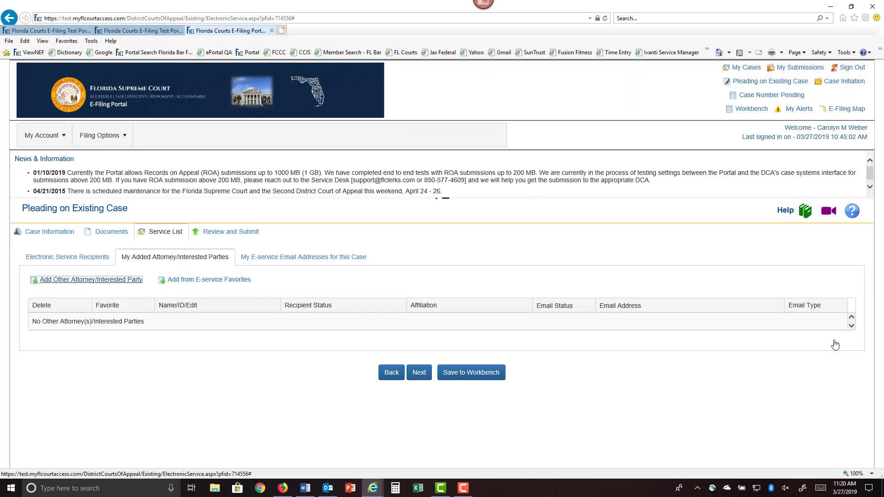
# - Add the Thirteenth Circuit co-counsel and Reichert & Newberry favorites, then review the Electronic Service Recipients
pyautogui.click(235, 282)
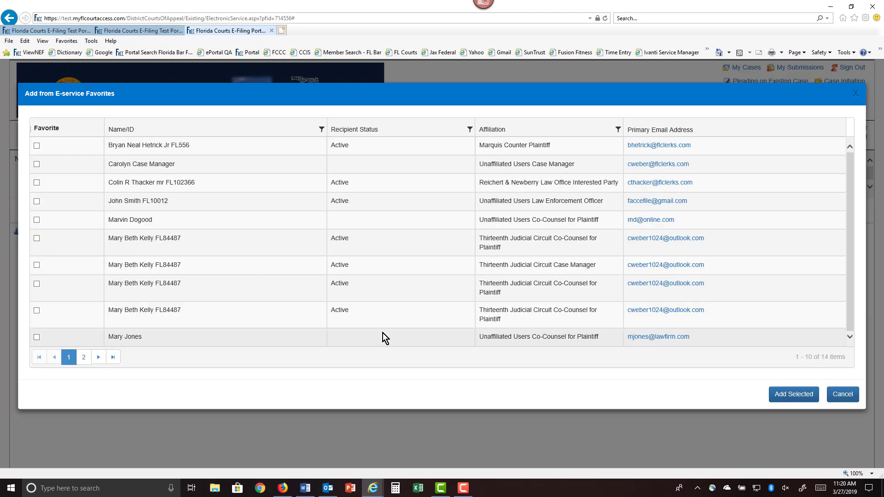
pyautogui.click(84, 358)
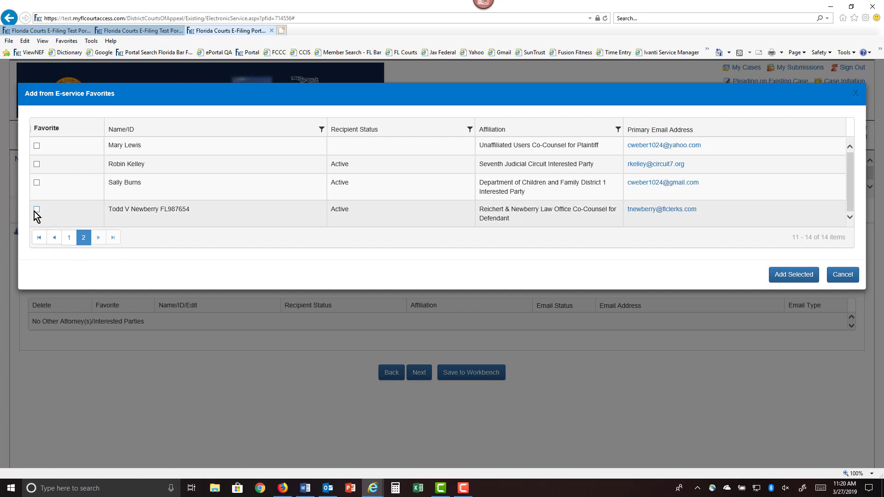
pyautogui.click(69, 237)
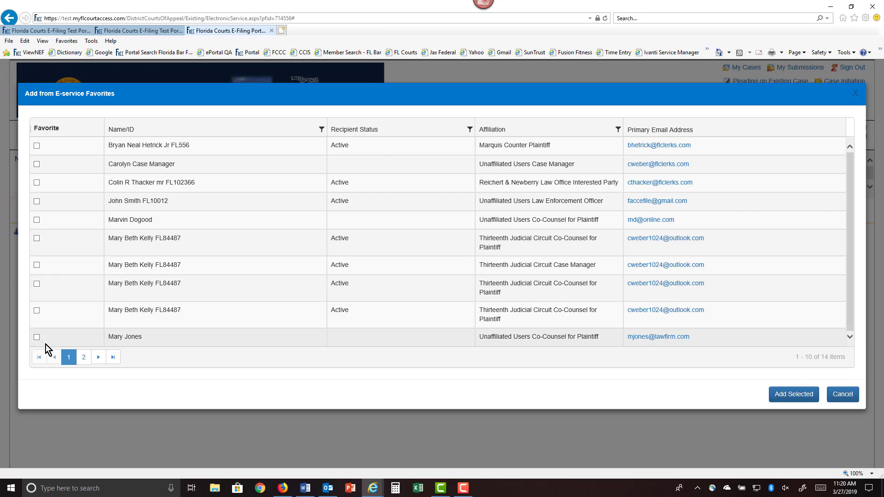
pyautogui.click(36, 310)
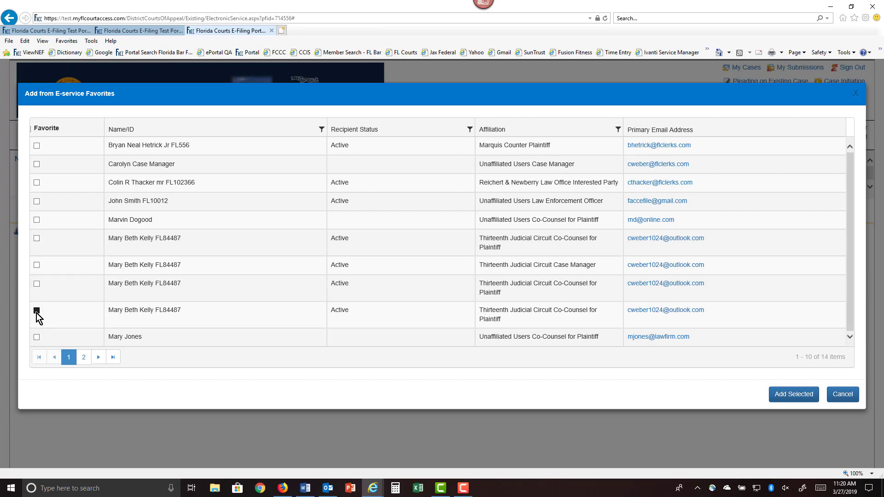
pyautogui.click(37, 183)
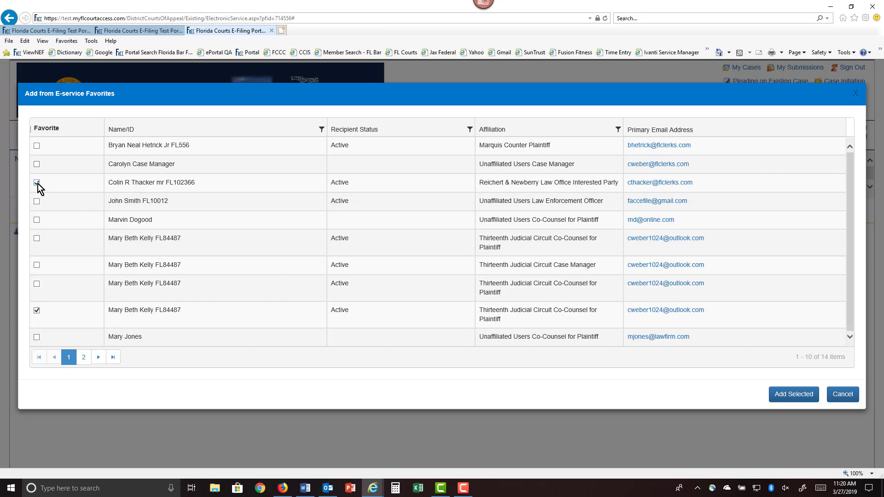
pyautogui.click(809, 397)
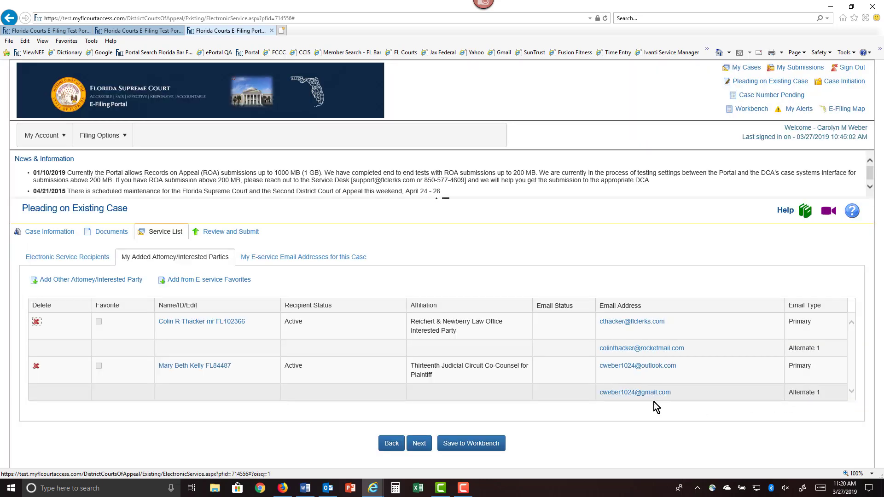
pyautogui.click(73, 258)
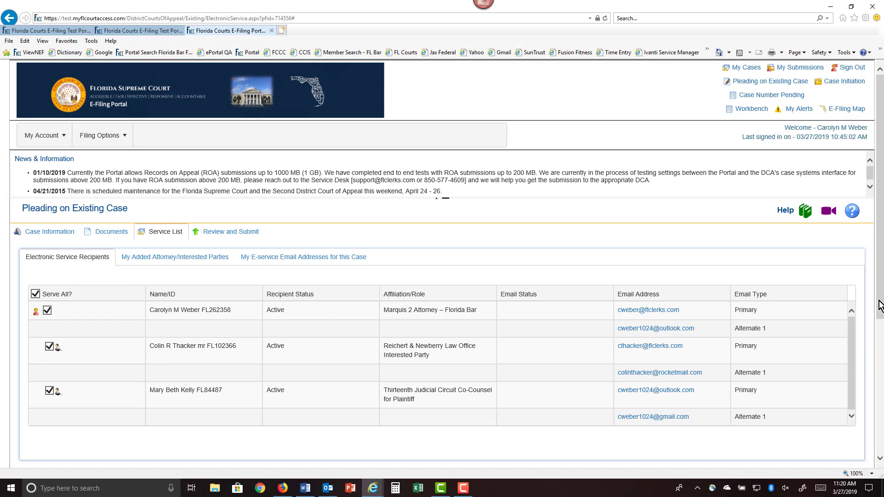
pyautogui.moveTo(879, 306); pyautogui.dragTo(882, 349)
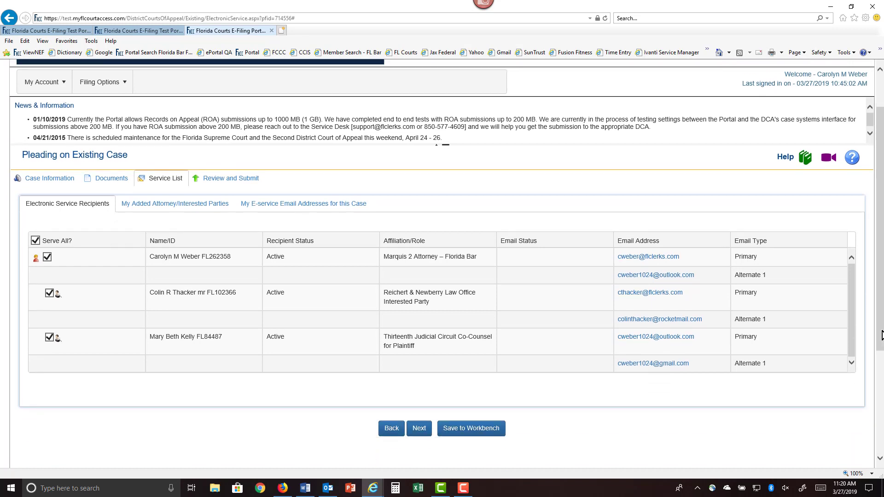
# - Proceed to Review and Submit and scroll through the filing summary
pyautogui.click(426, 436)
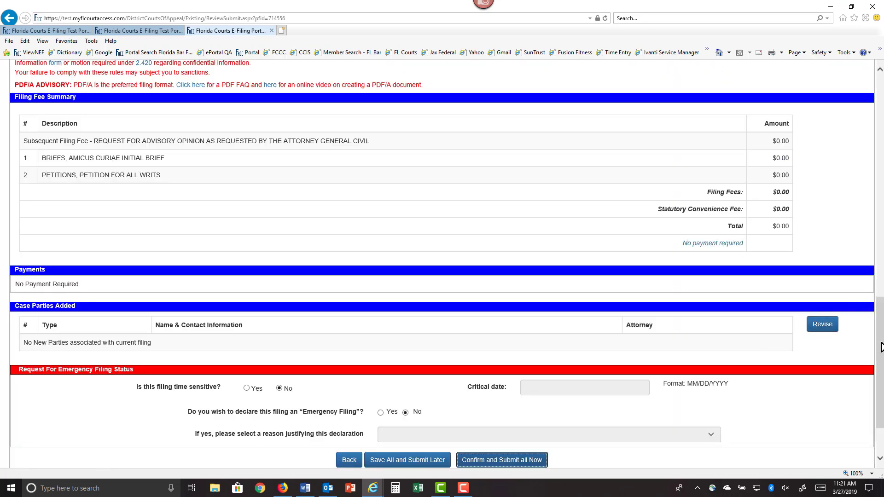
pyautogui.moveTo(881, 348); pyautogui.dragTo(883, 141)
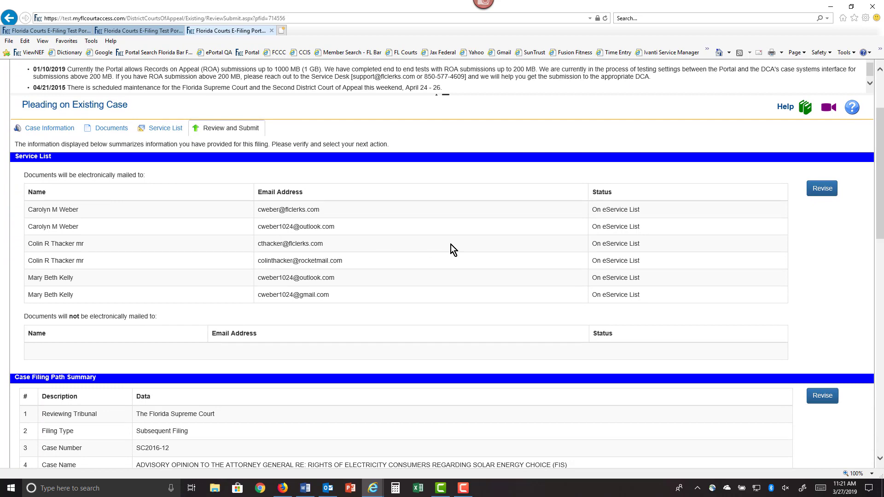
pyautogui.scroll(-5, 451, 245)
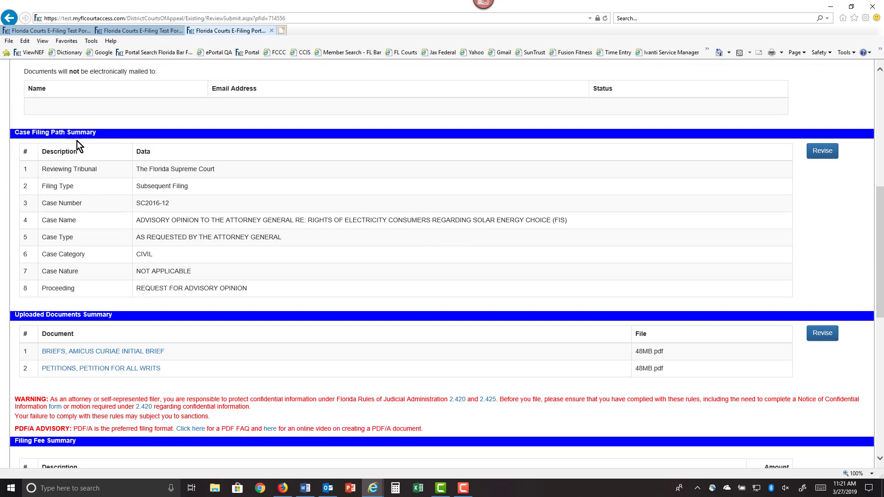
pyautogui.scroll(-3, 420, 300)
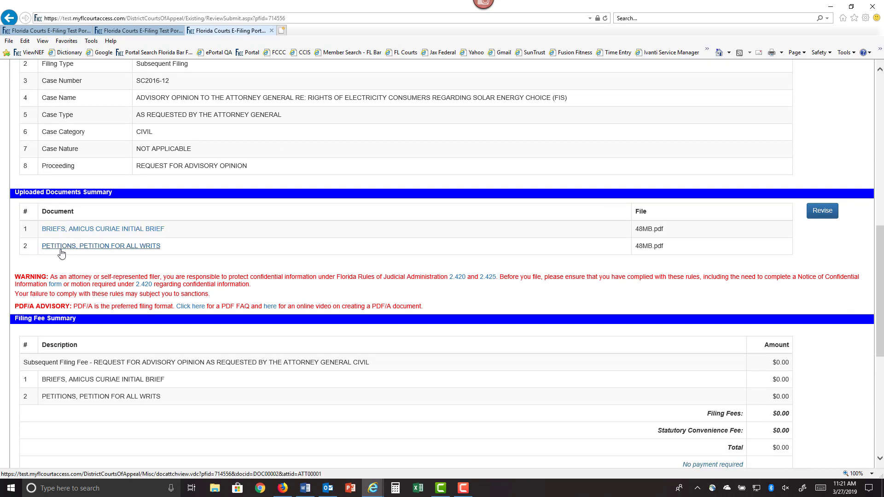
pyautogui.scroll(-3, 824, 302)
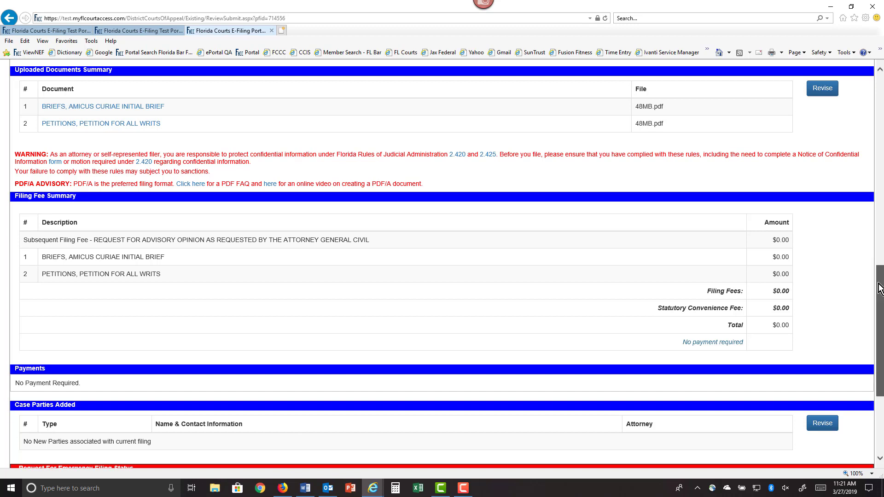
pyautogui.moveTo(879, 291); pyautogui.dragTo(879, 346)
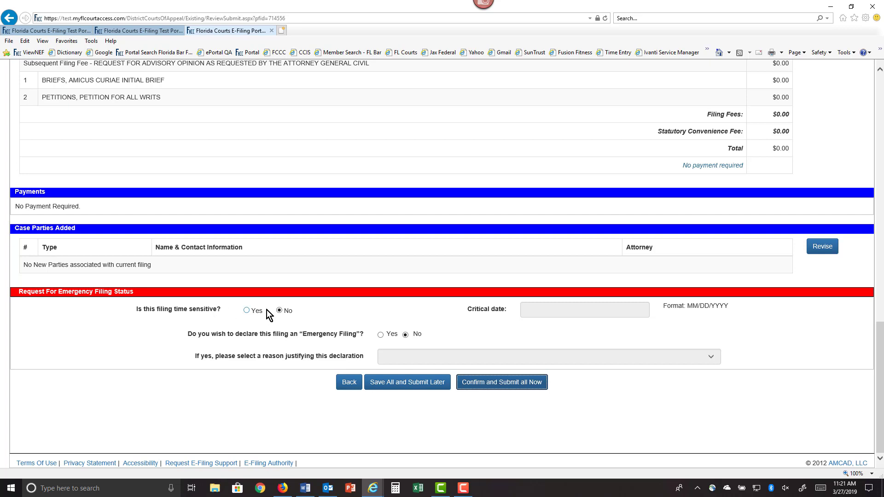
# - Answer No to the time-sensitive and emergency questions, then Confirm and Submit all Now
pyautogui.click(248, 313)
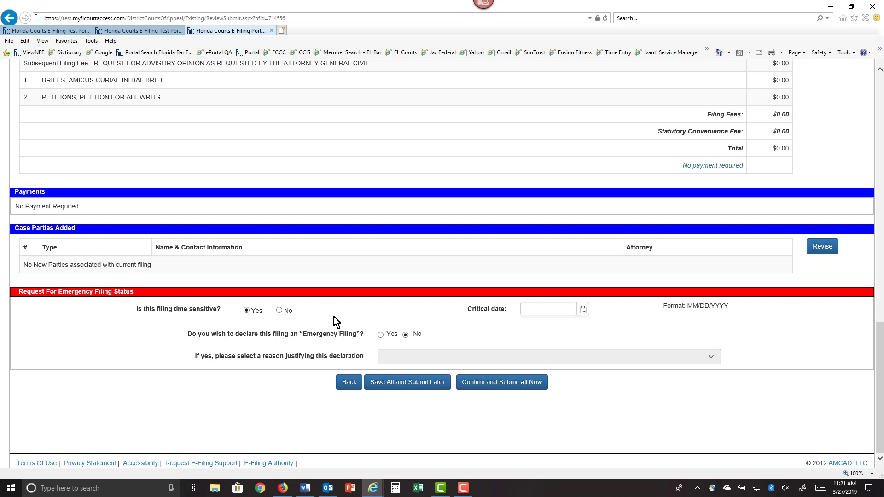
pyautogui.click(279, 311)
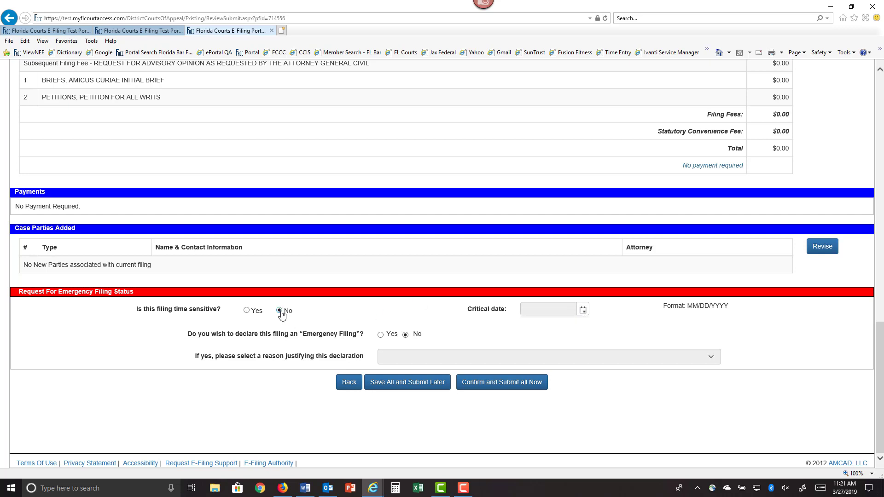
pyautogui.click(380, 336)
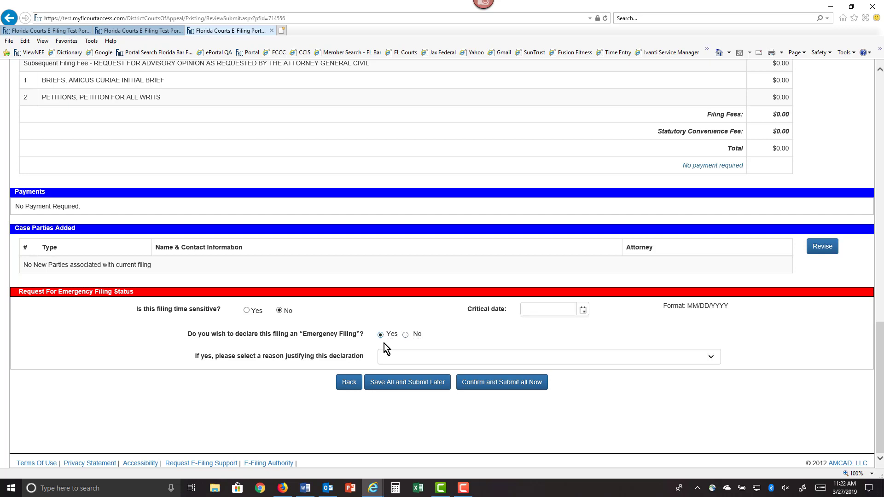
pyautogui.click(404, 357)
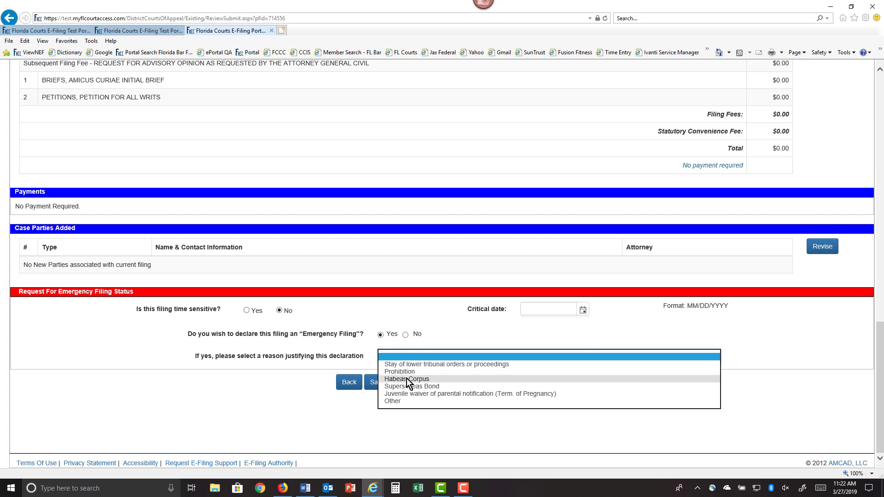
pyautogui.click(447, 337)
pyautogui.click(406, 335)
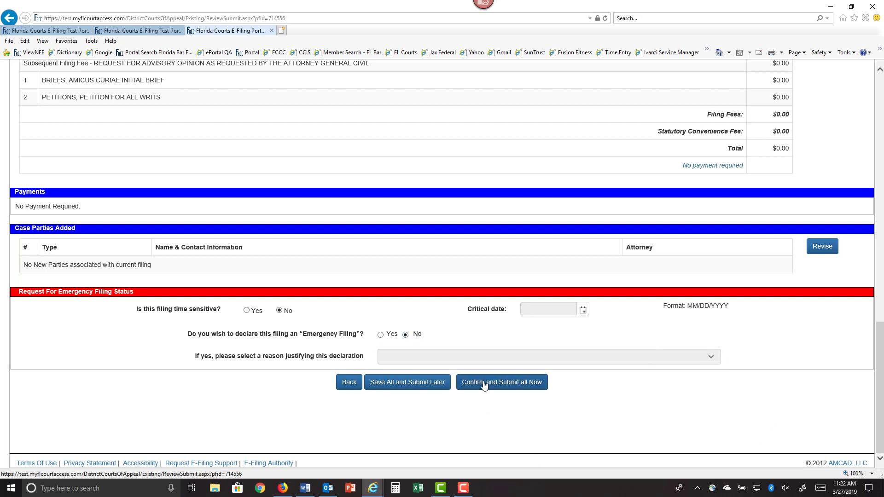
pyautogui.click(513, 382)
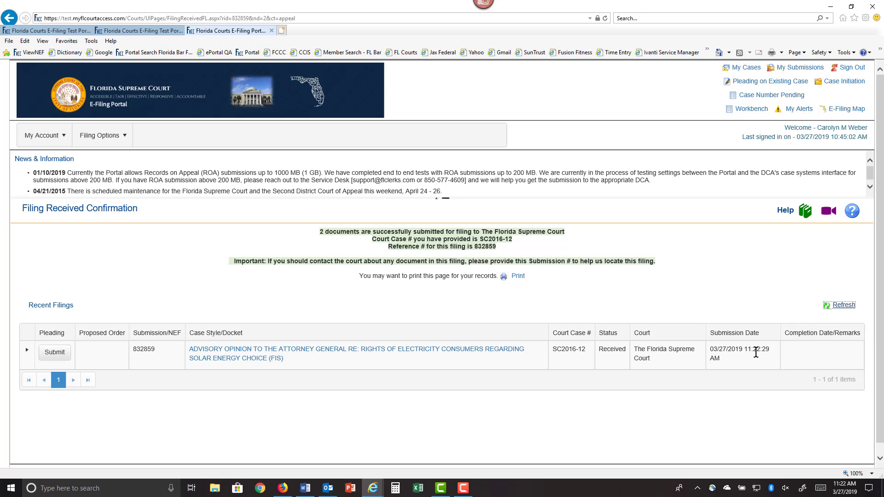
# - Refresh the Recent Filings grid so submission 832859 shows Validating Filing
pyautogui.click(841, 308)
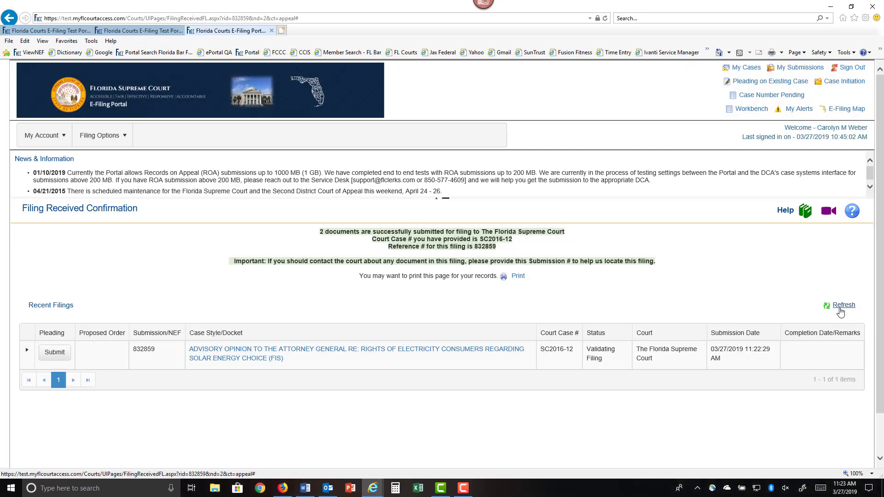
# - Open My Submissions and collapse Search Options to show submission 832859
pyautogui.click(801, 68)
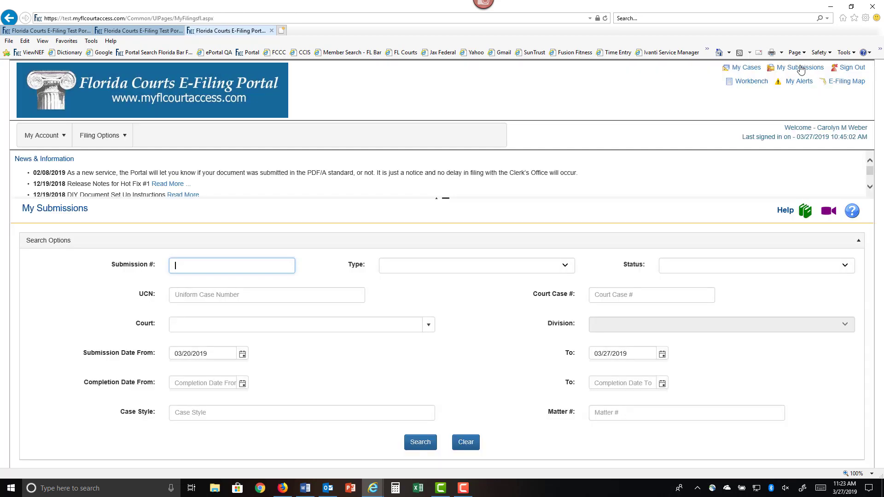
pyautogui.click(860, 241)
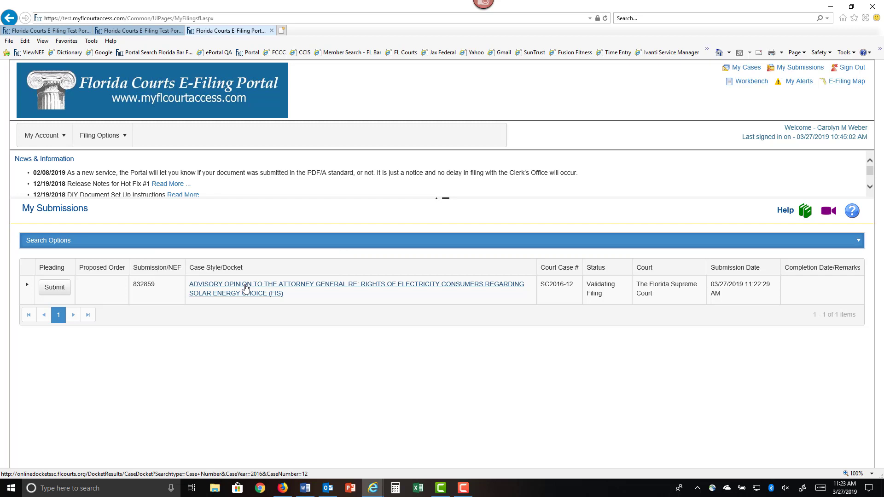
# - Open the SC16-12 case docket, scroll through it, then close the docket tab
pyautogui.click(247, 289)
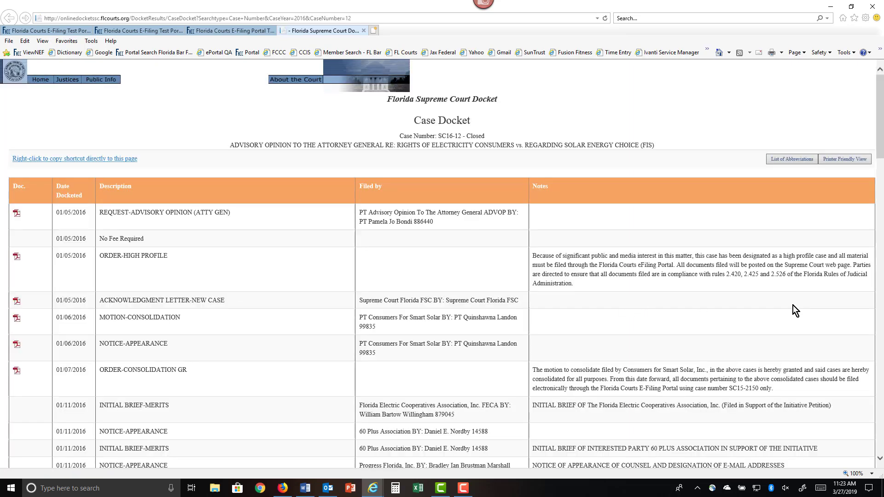
pyautogui.scroll(-10, 817, 299)
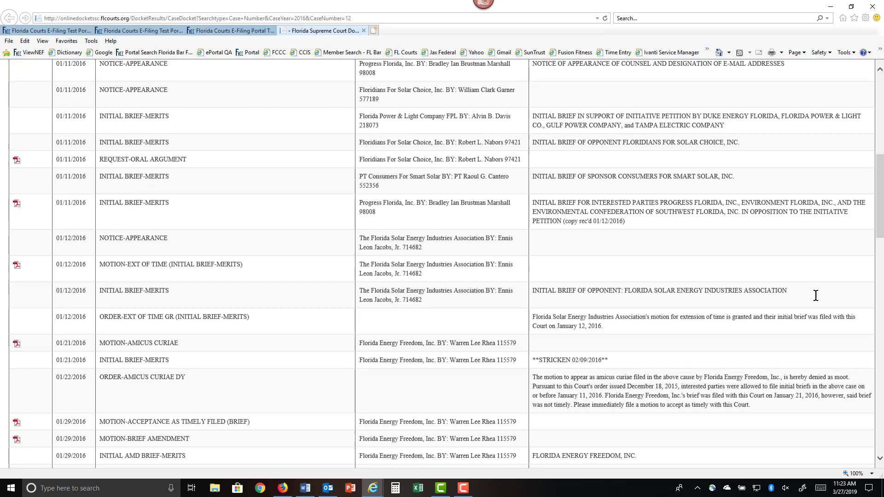
pyautogui.scroll(10, 818, 302)
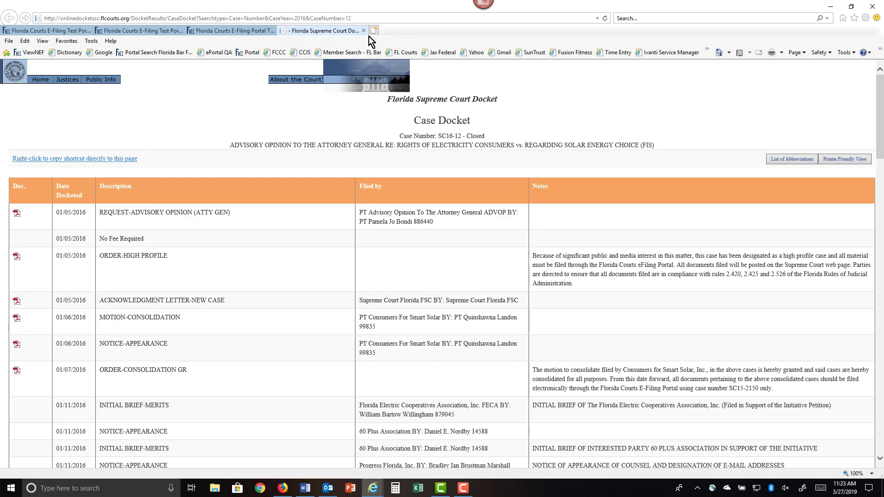
pyautogui.click(364, 31)
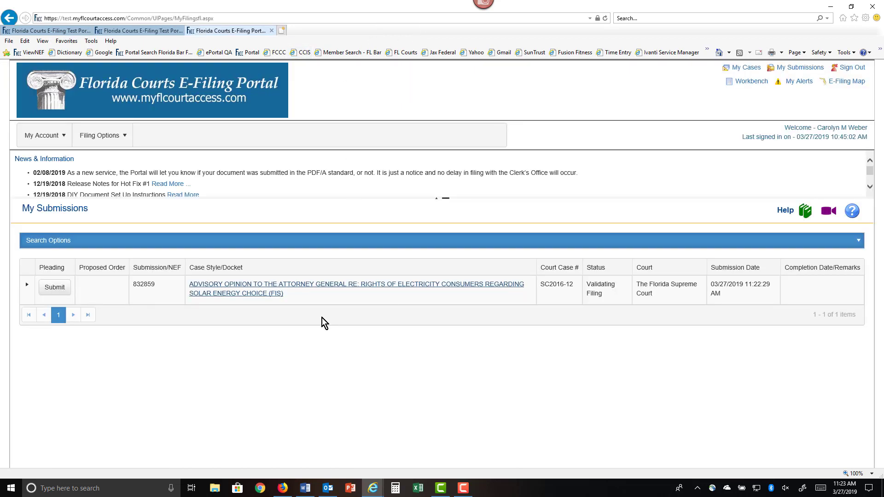
pyautogui.click(744, 69)
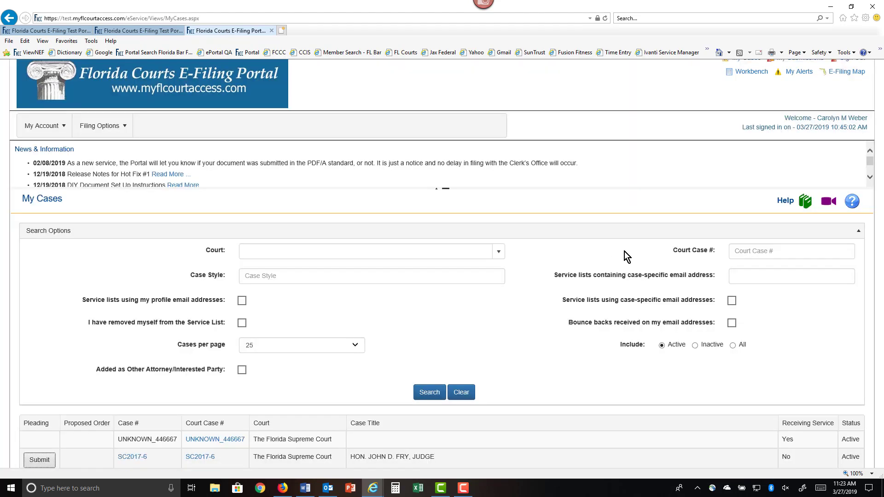
pyautogui.click(858, 233)
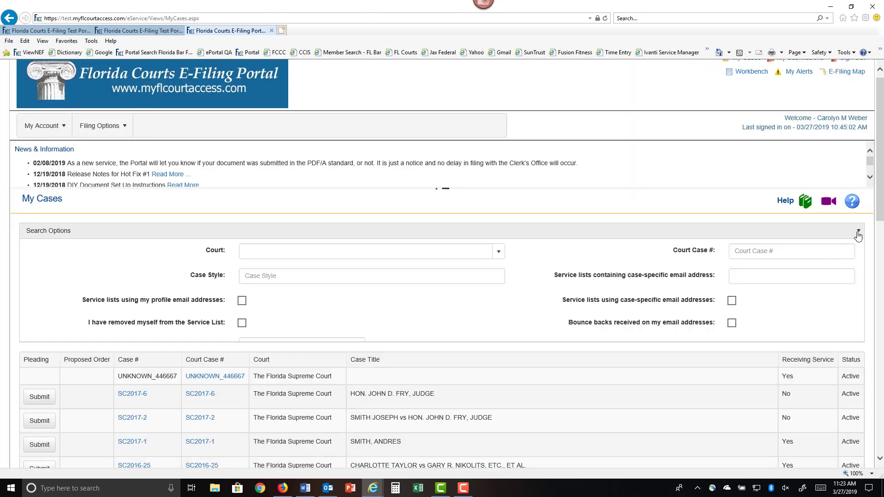
pyautogui.scroll(-2, 405, 261)
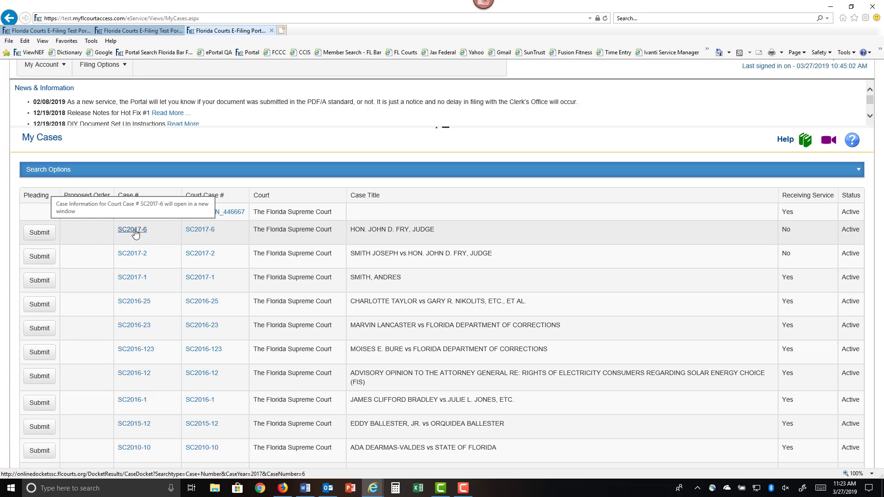
pyautogui.scroll(-3, 549, 330)
pyautogui.scroll(-1, 548, 331)
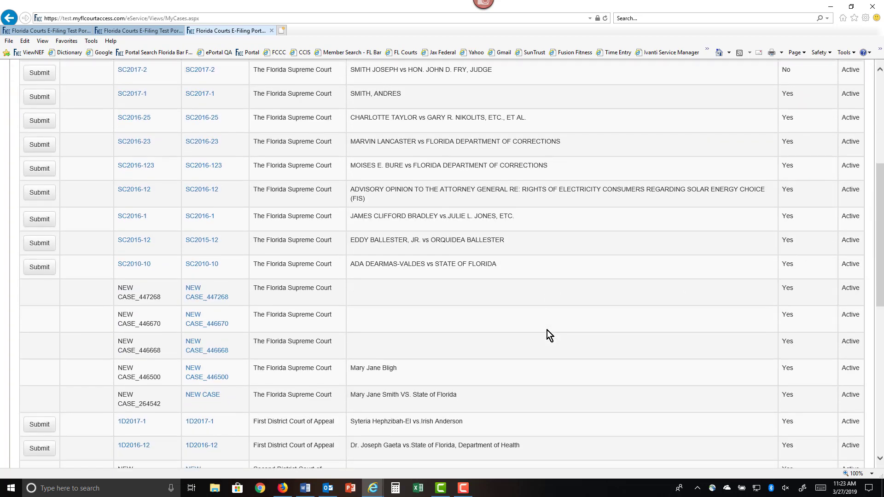
pyautogui.scroll(4, 547, 331)
pyautogui.scroll(1, 547, 330)
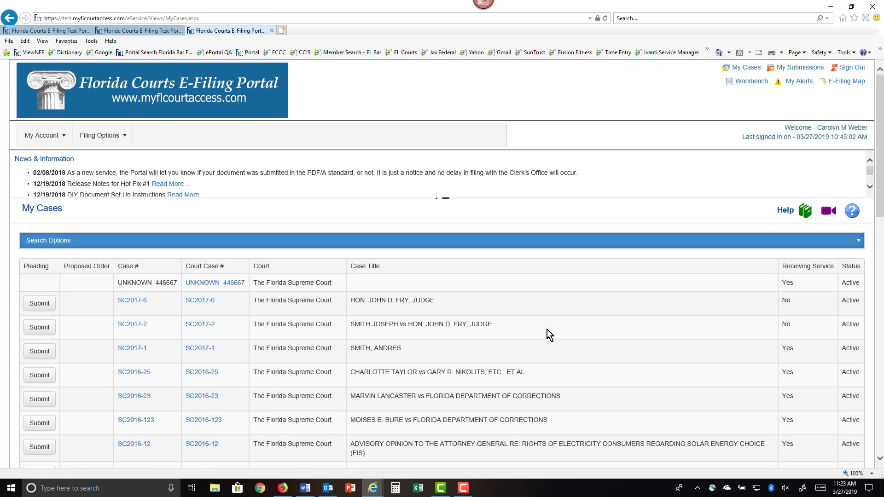
pyautogui.click(795, 71)
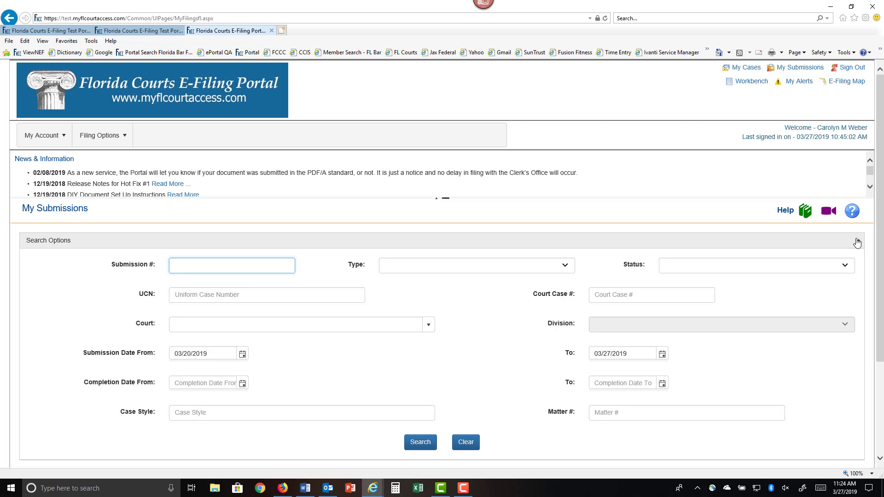
pyautogui.click(857, 243)
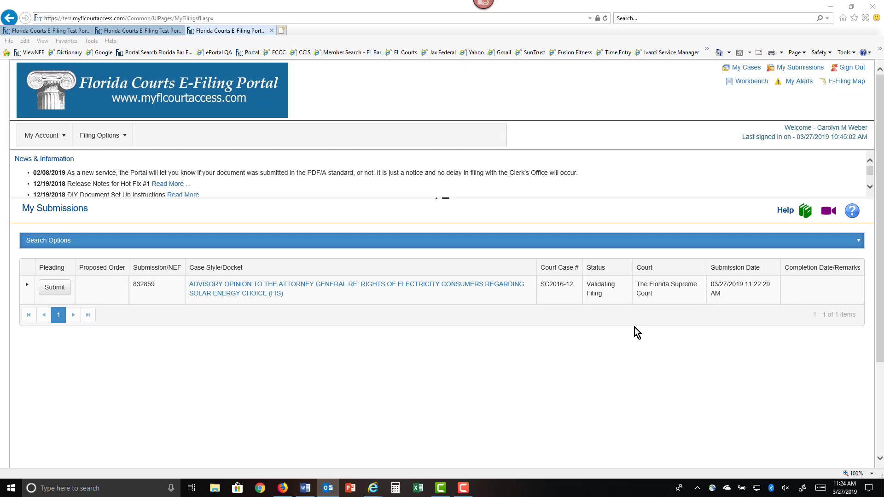
pyautogui.click(752, 83)
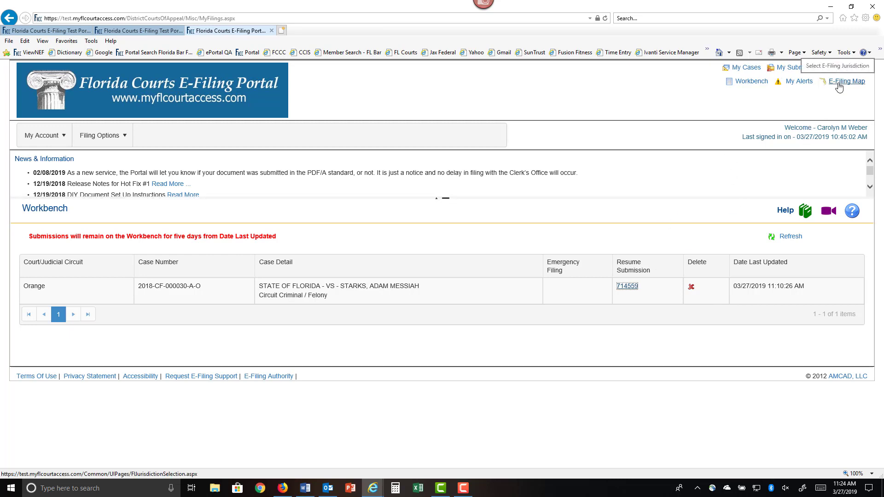
pyautogui.click(797, 69)
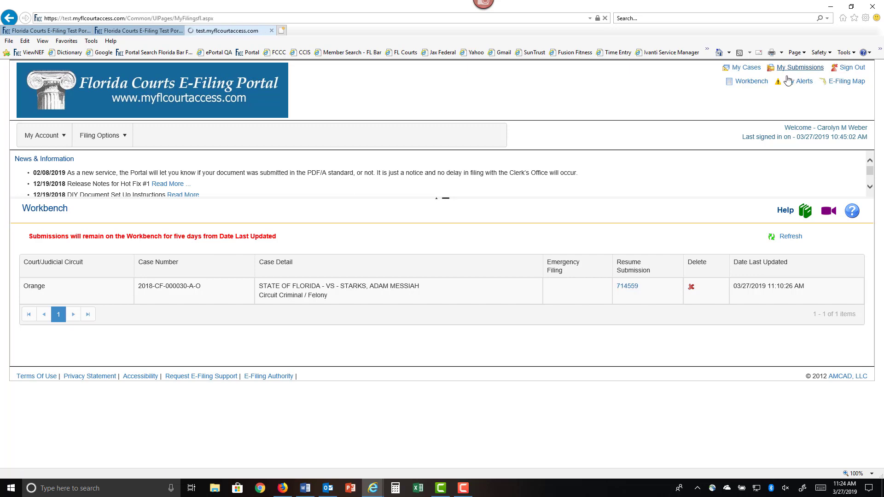
pyautogui.scroll(-3, 532, 267)
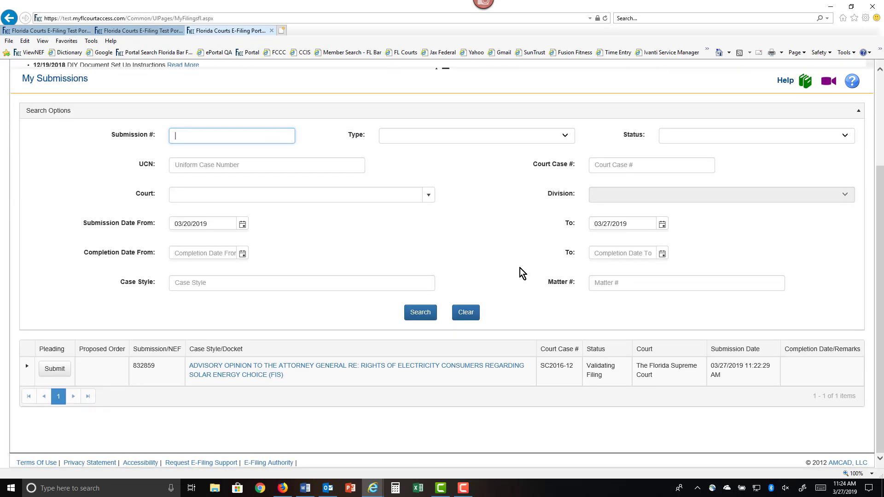
pyautogui.scroll(3, 521, 268)
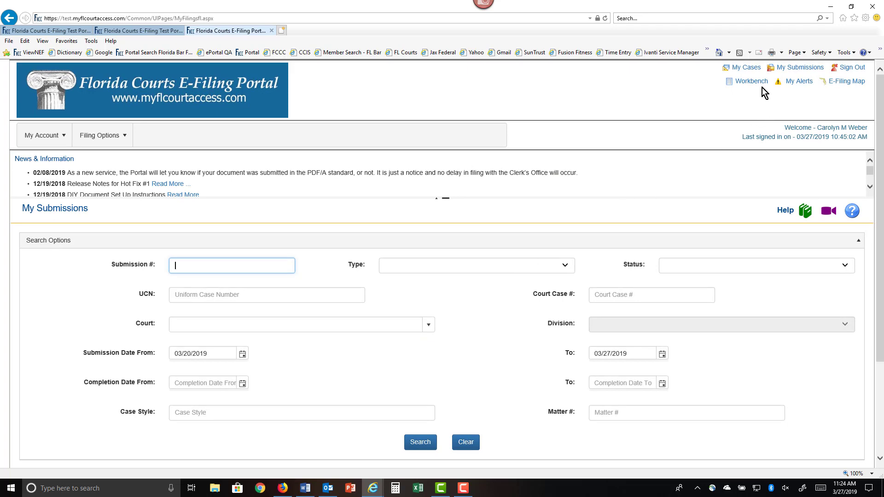
# - Start an Orange Circuit Criminal pleading and search existing case year 2018, sequence 30
pyautogui.click(846, 83)
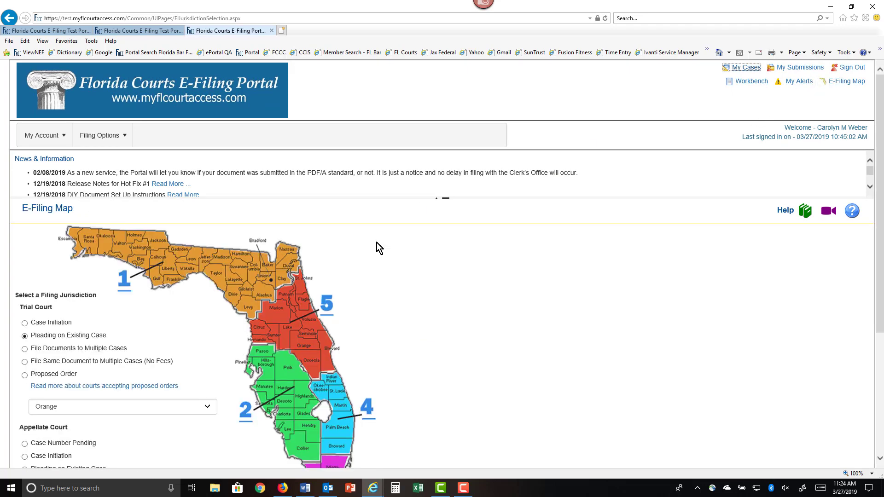
pyautogui.scroll(-3, 377, 256)
pyautogui.click(165, 395)
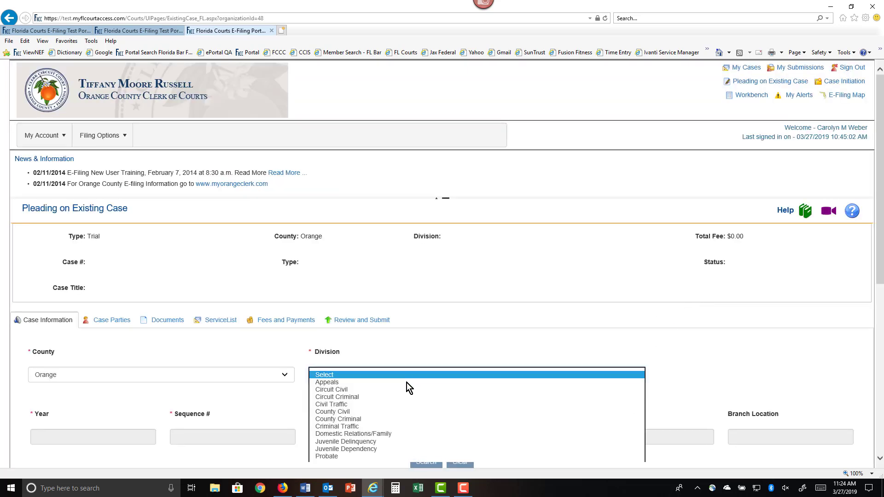
pyautogui.click(365, 396)
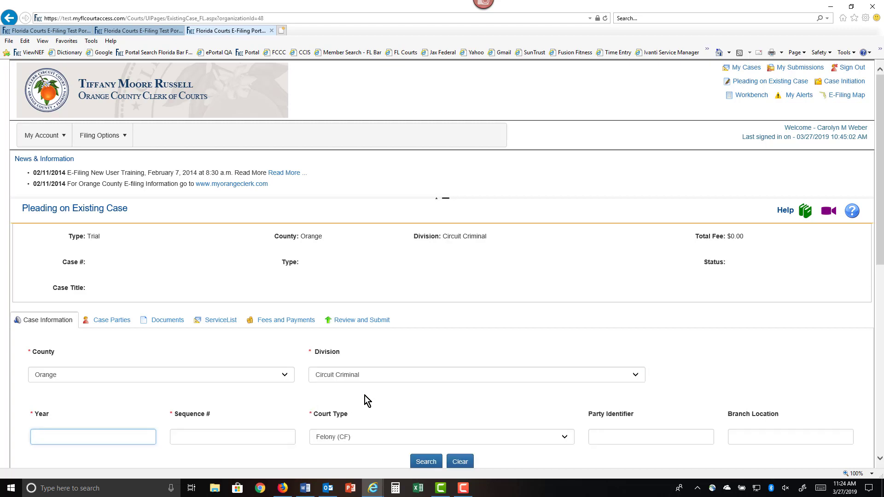
pyautogui.write('2018')
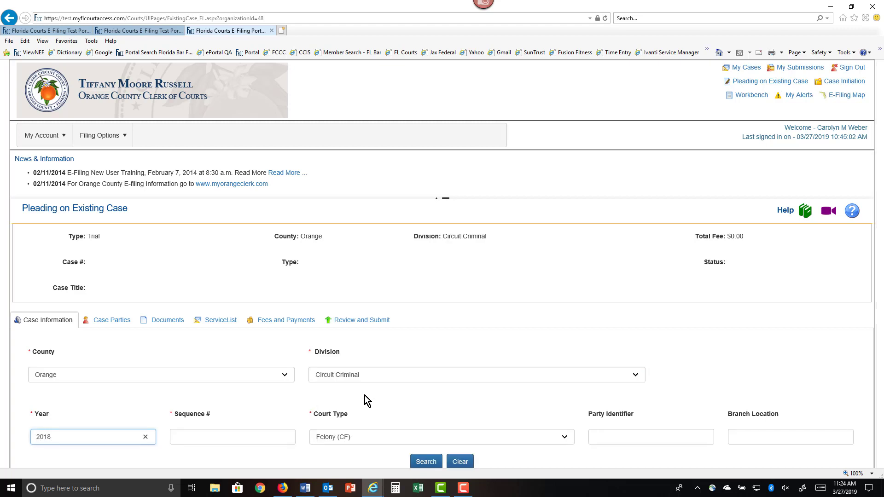
pyautogui.press('Tab')
pyautogui.write('30')
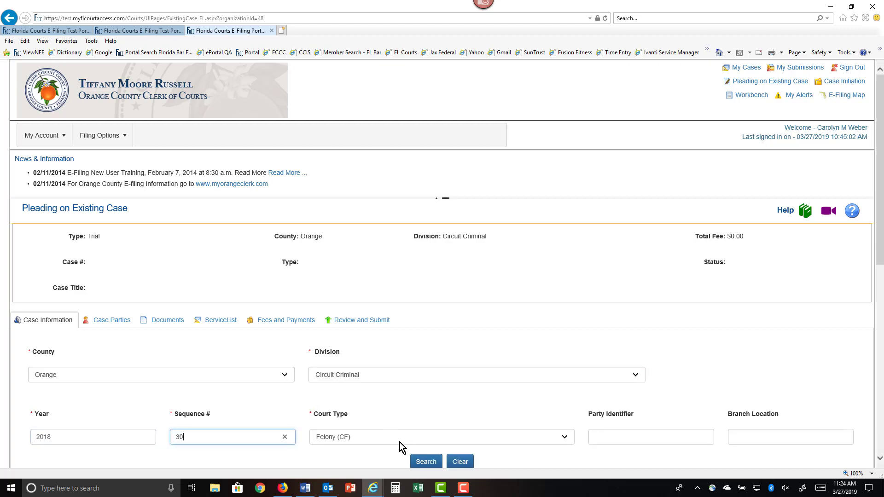
pyautogui.click(428, 461)
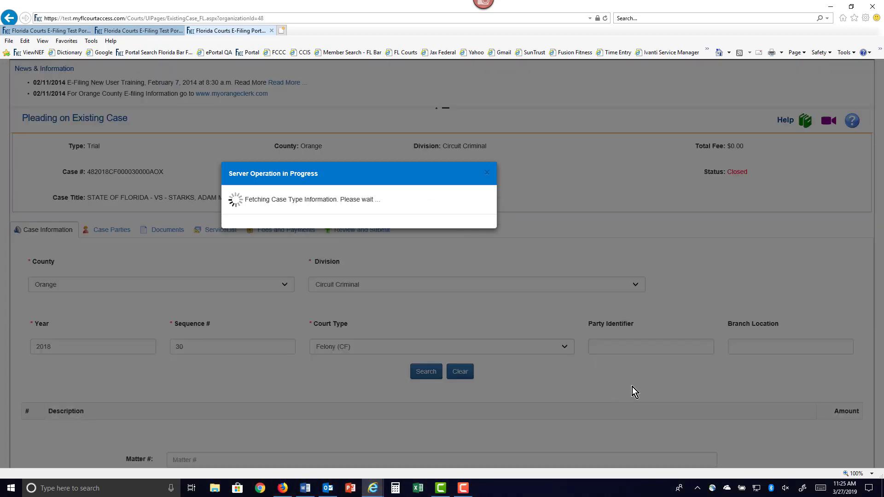
pyautogui.scroll(-4, 623, 385)
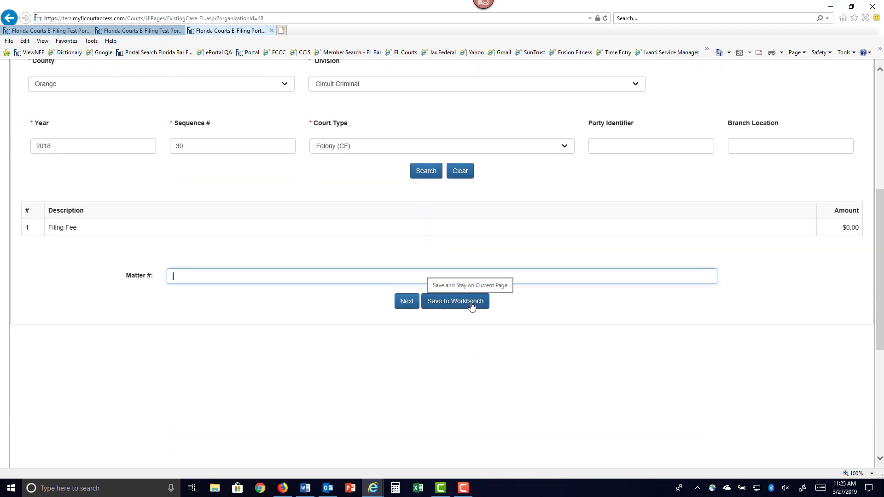
pyautogui.scroll(3, 603, 329)
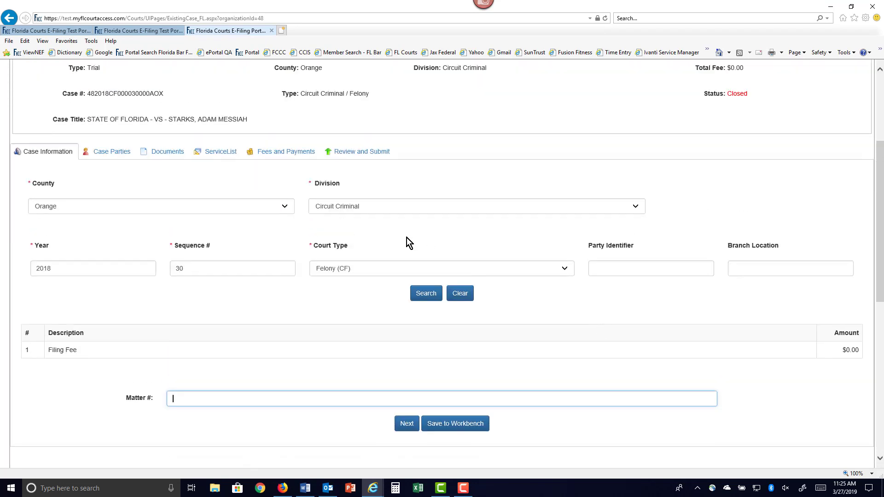
pyautogui.click(169, 154)
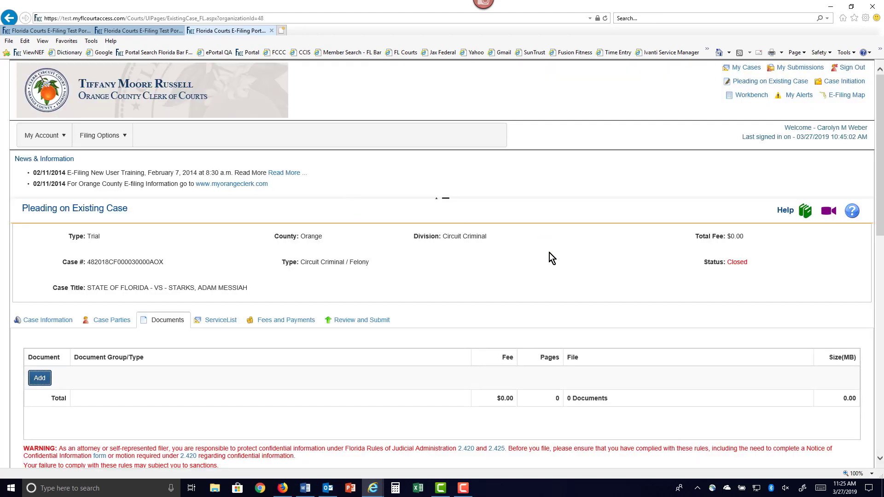
pyautogui.scroll(-3, 567, 299)
pyautogui.click(456, 331)
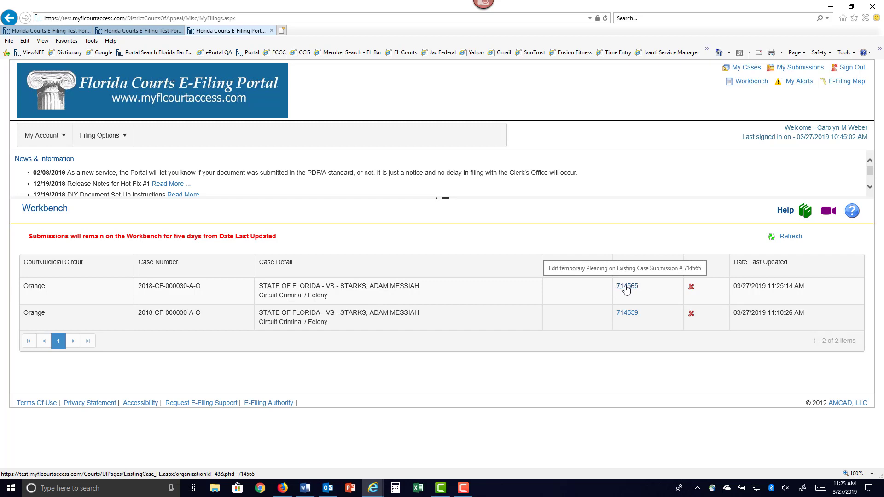
# - Sign out from the Workbench page, returning to the public E-Filing home page
pyautogui.click(626, 287)
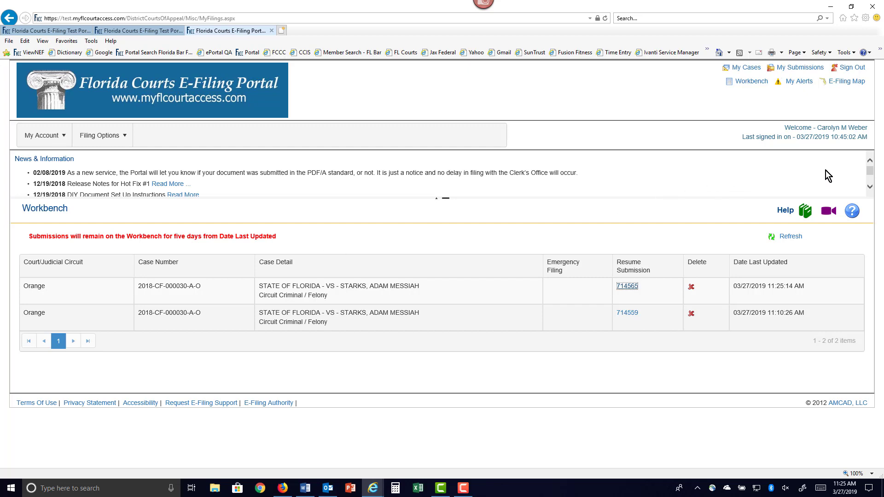
pyautogui.click(841, 72)
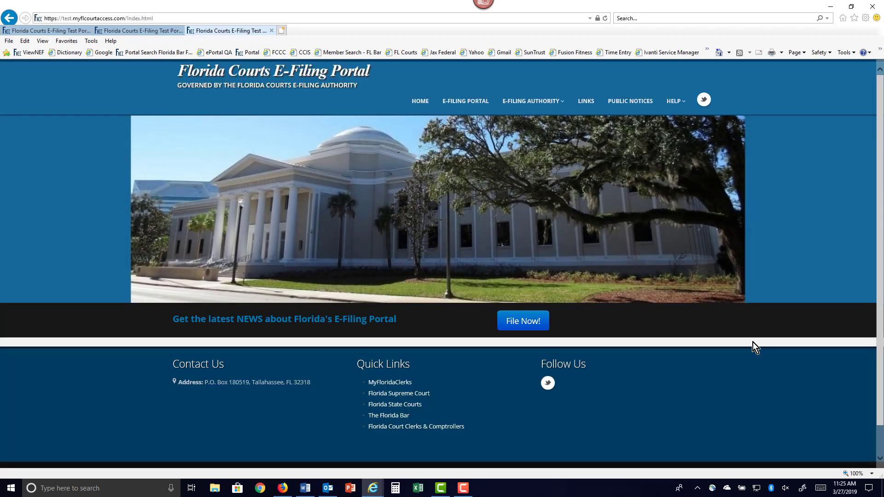